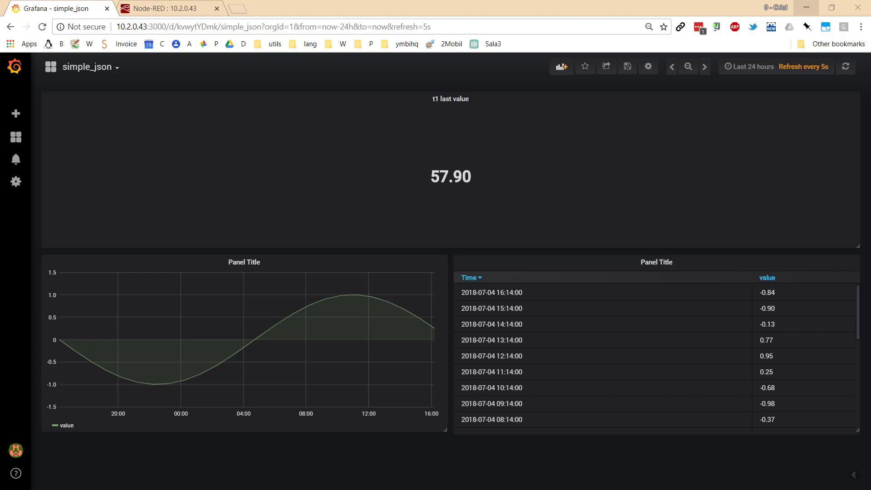
# Step: Switch the dashboard to full-screen view mode with the d v shortcut
pyautogui.press('d')
pyautogui.press('v')
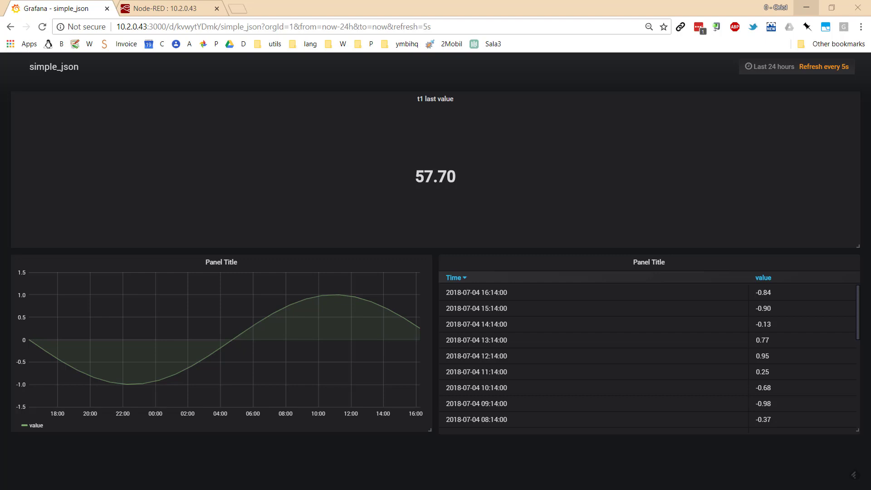
pyautogui.moveTo(370, 165)
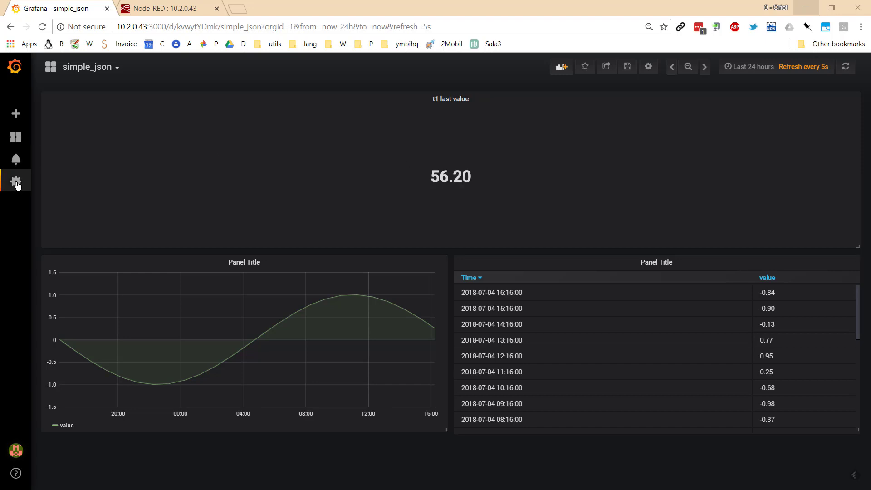
# Step: Open the SimpleJson 1.4.0 datasource plugin page from Configuration > Plugins
pyautogui.moveTo(16, 180)
pyautogui.click(68, 244)
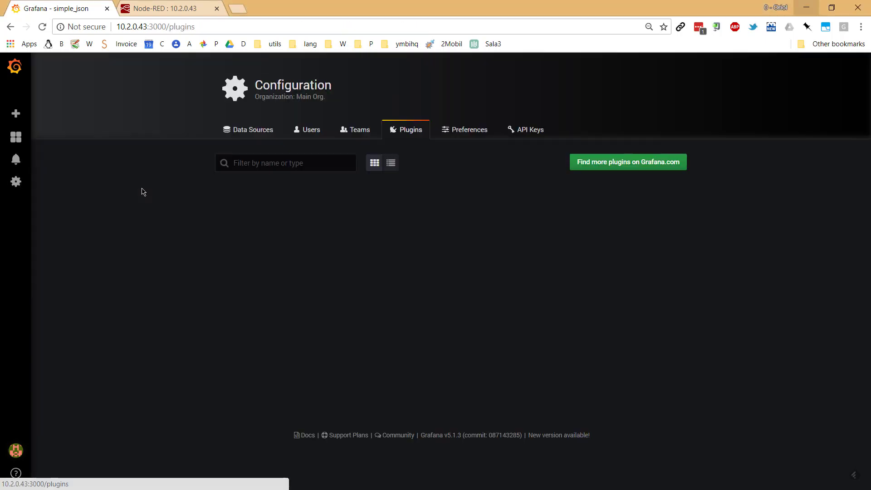
pyautogui.scroll(-8, 216, 197)
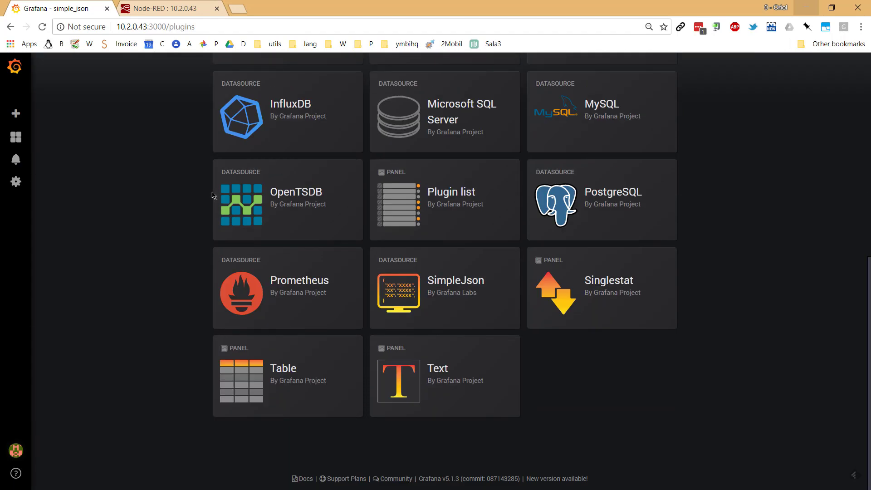
pyautogui.click(409, 303)
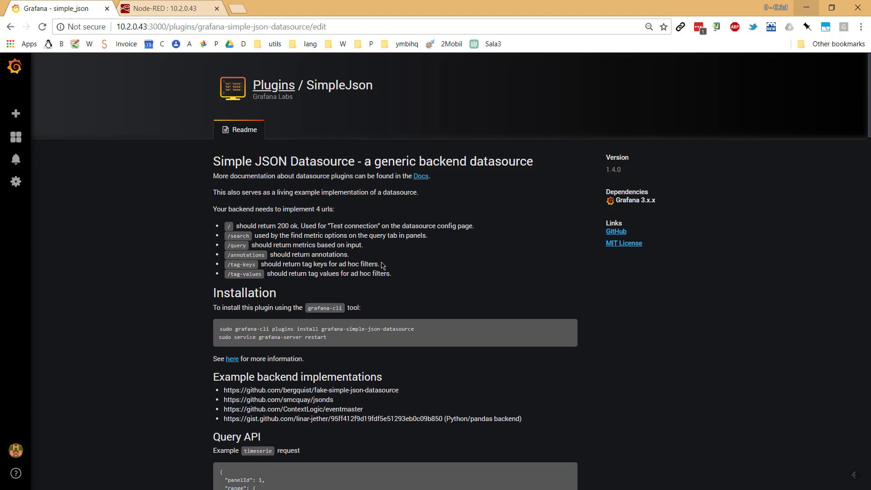
# Step: Edit the simple_json dashboard's t1 last value panel to see it queries simplejson_nodered
pyautogui.moveTo(9, 145)
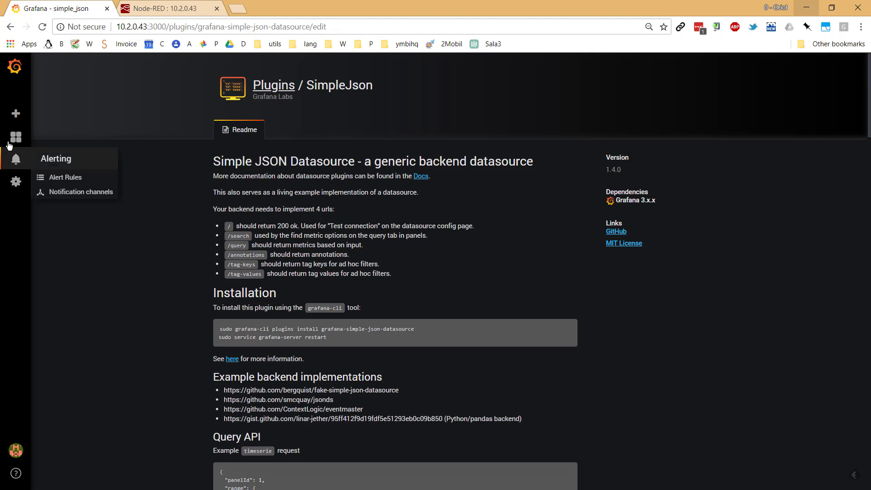
pyautogui.click(68, 181)
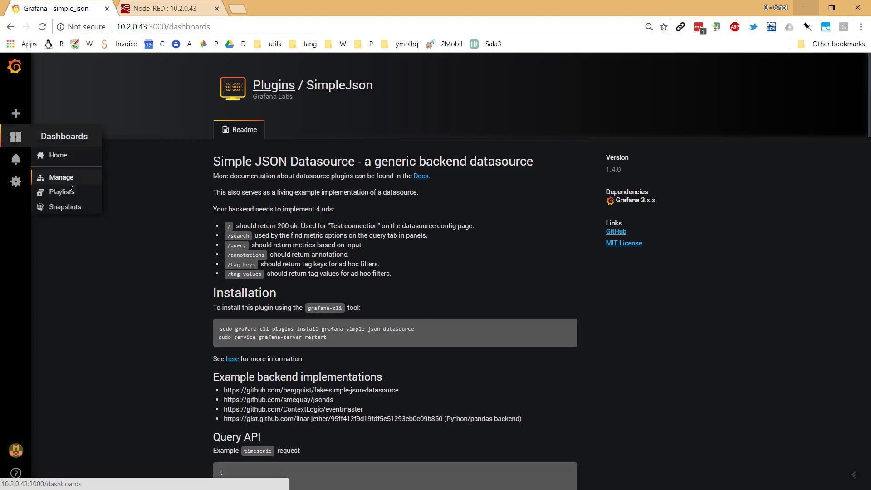
pyautogui.click(274, 259)
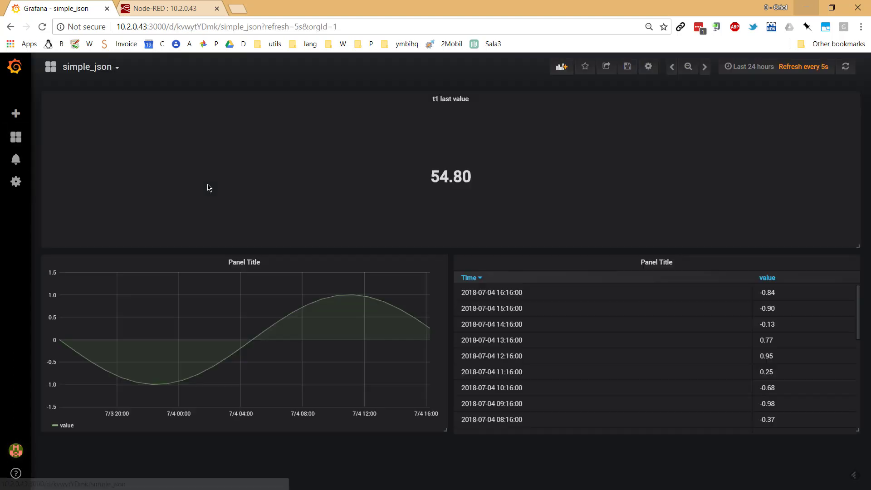
pyautogui.click(458, 101)
pyautogui.click(442, 126)
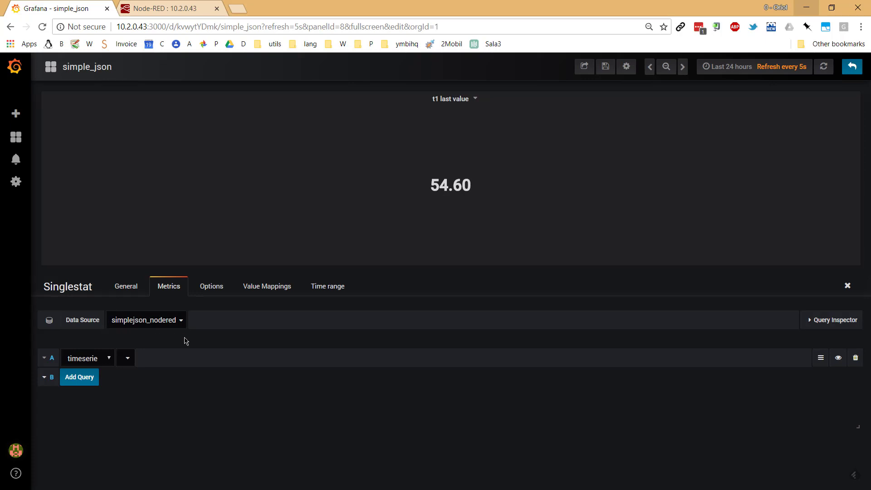
pyautogui.moveTo(16, 186)
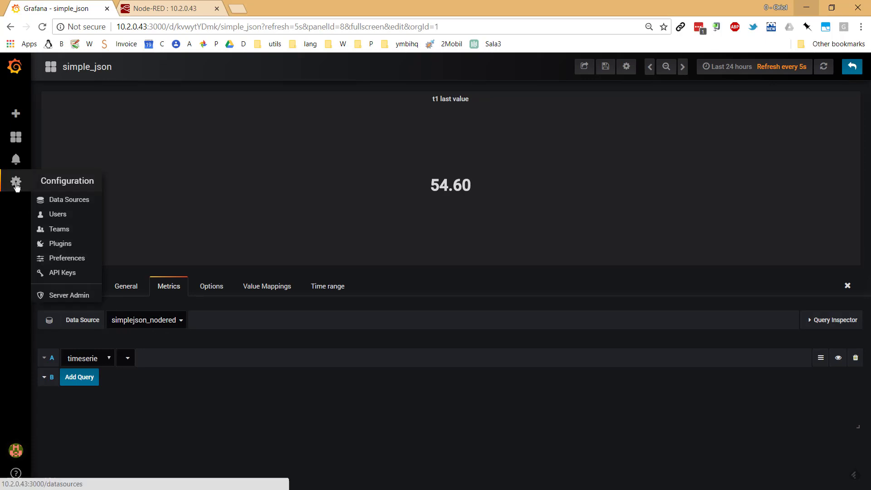
pyautogui.click(66, 202)
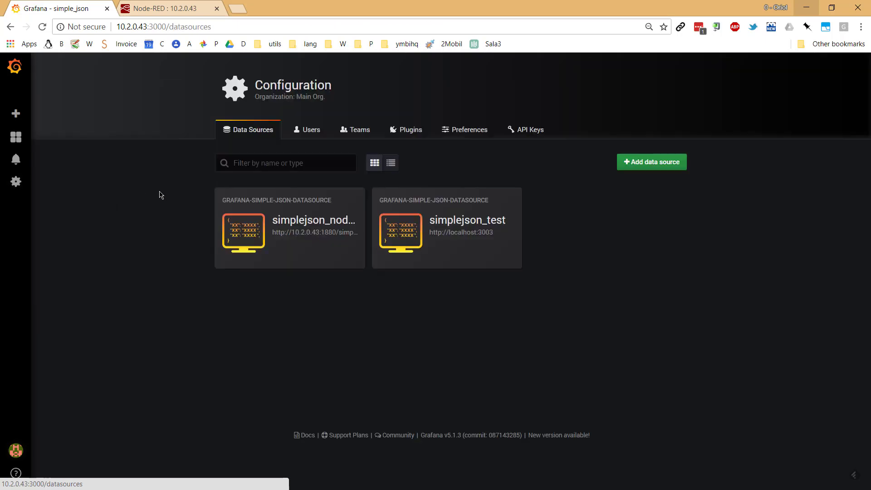
pyautogui.click(425, 231)
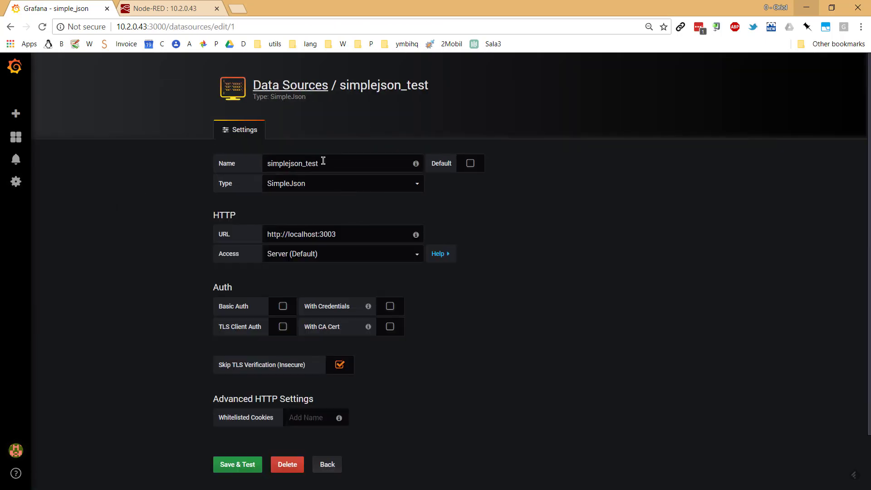
pyautogui.moveTo(331, 164); pyautogui.dragTo(249, 164)
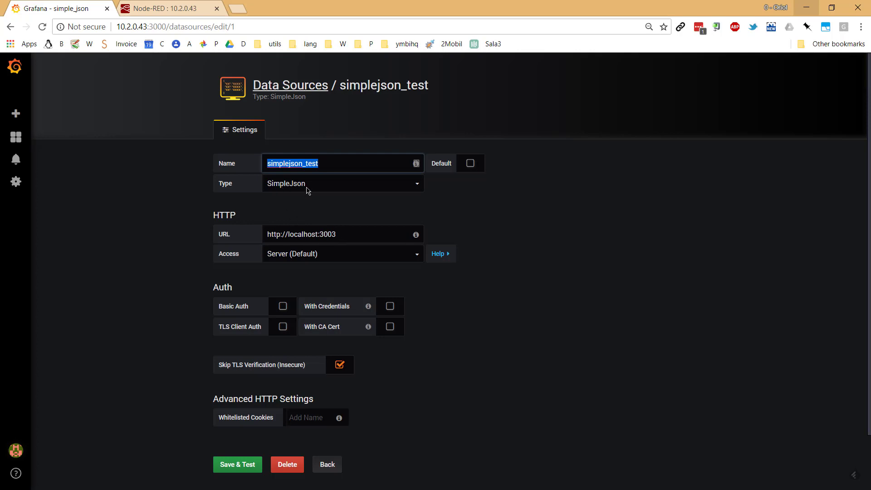
pyautogui.click(321, 465)
pyautogui.click(282, 235)
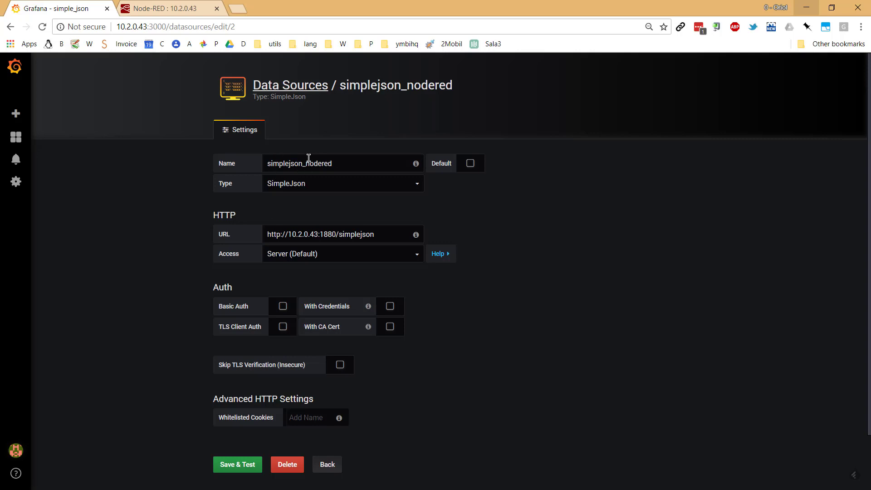
pyautogui.moveTo(348, 161); pyautogui.dragTo(263, 157)
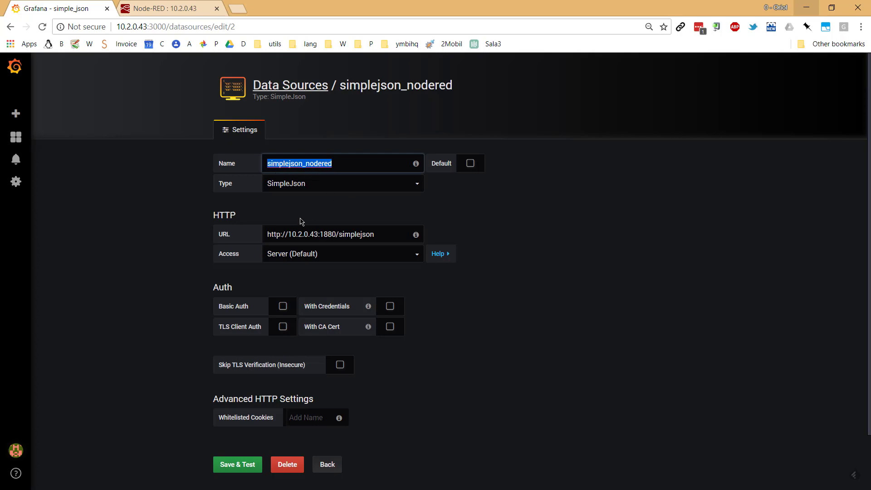
pyautogui.moveTo(385, 235); pyautogui.dragTo(262, 236)
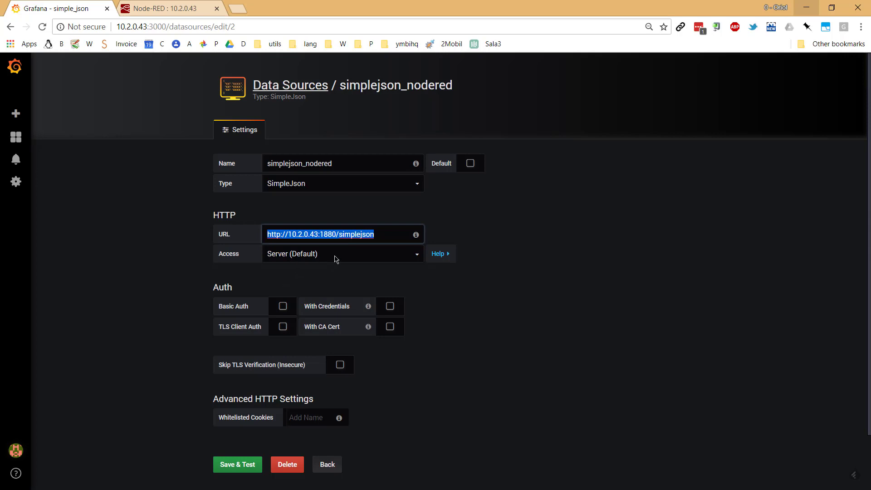
pyautogui.click(328, 465)
pyautogui.moveTo(19, 139)
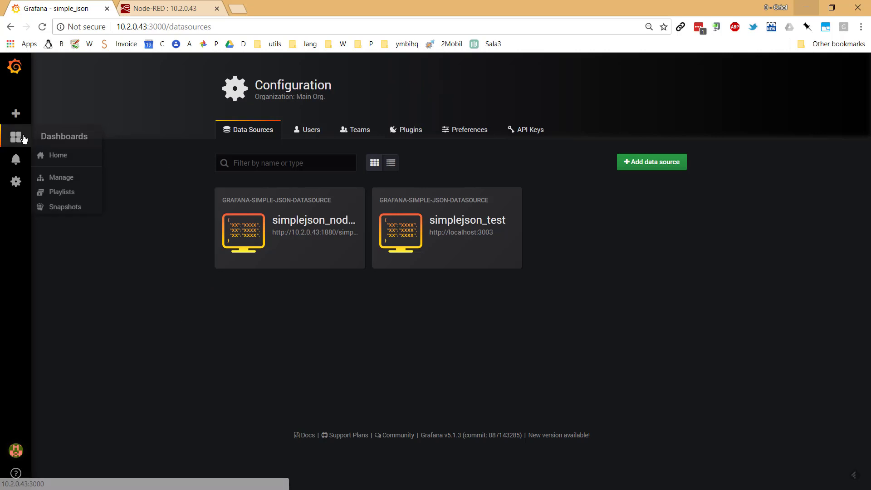
pyautogui.click(61, 176)
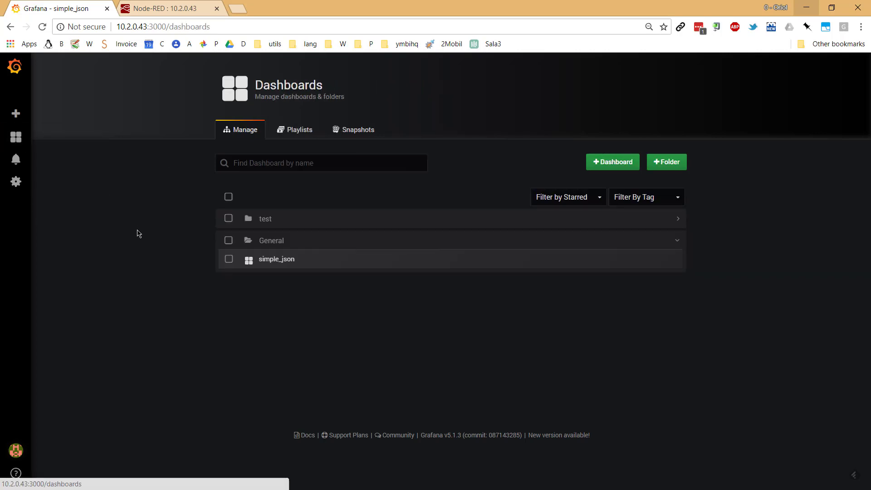
pyautogui.click(272, 266)
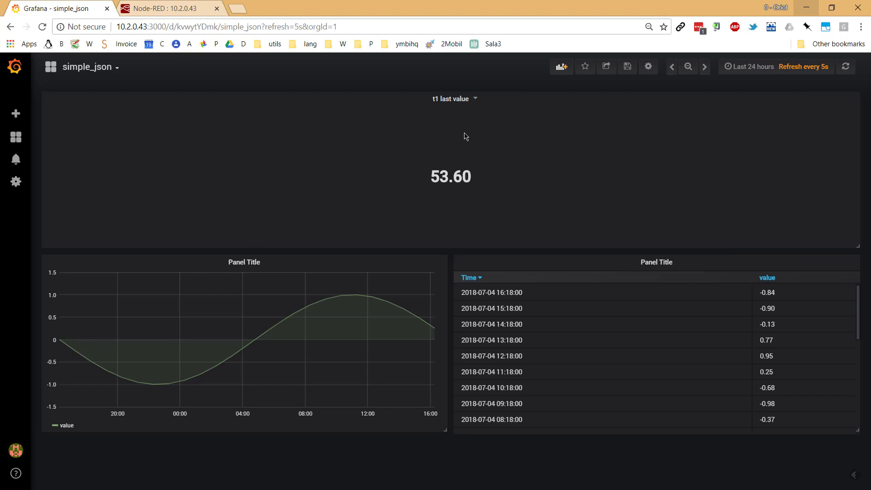
pyautogui.click(465, 100)
pyautogui.click(448, 130)
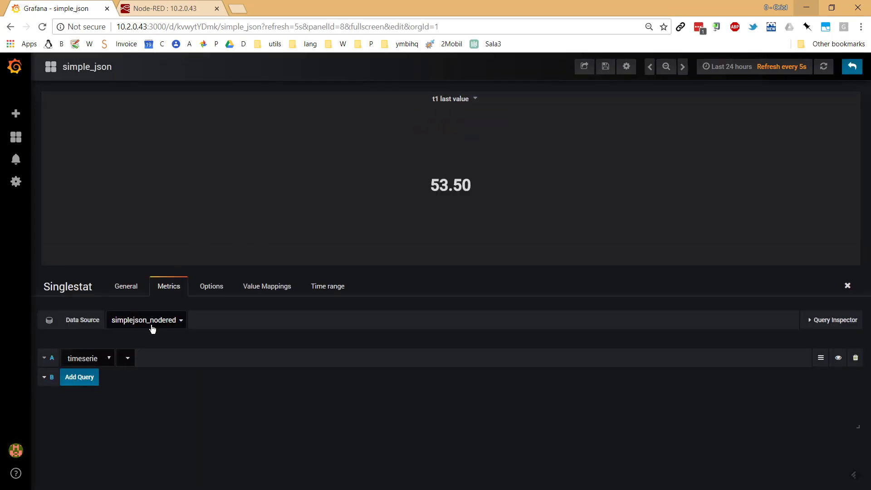
pyautogui.click(153, 328)
pyautogui.click(151, 339)
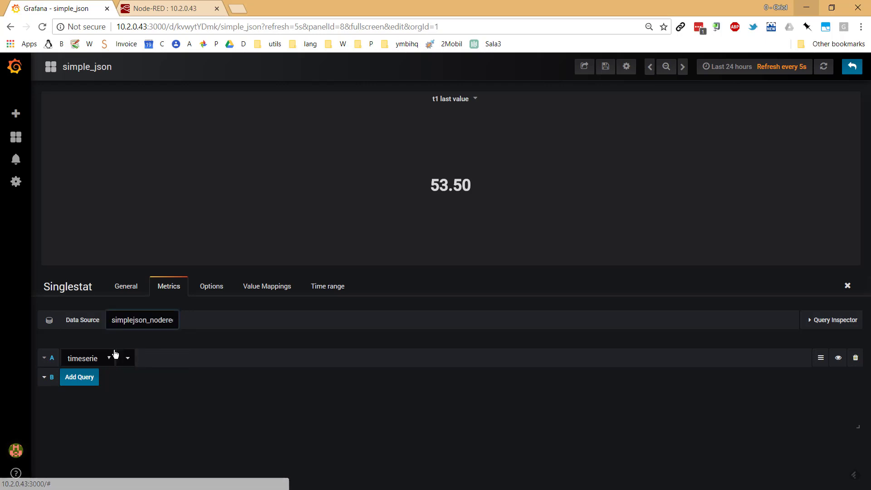
pyautogui.click(94, 358)
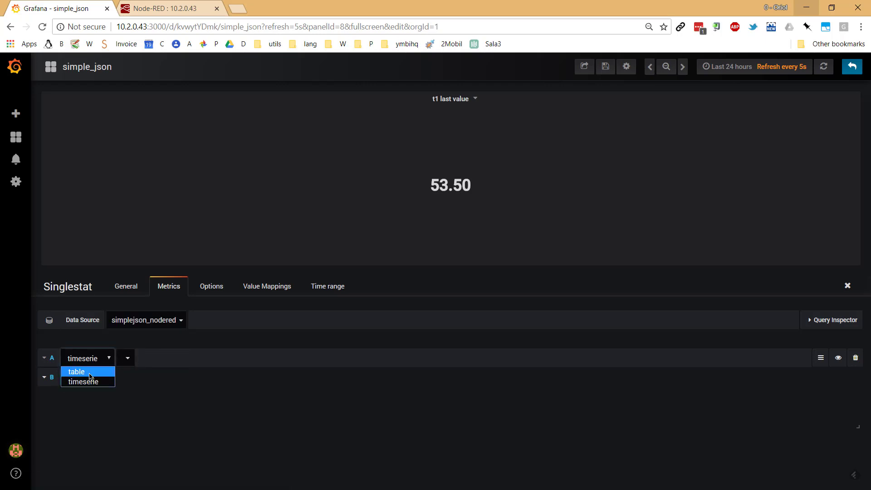
pyautogui.click(103, 382)
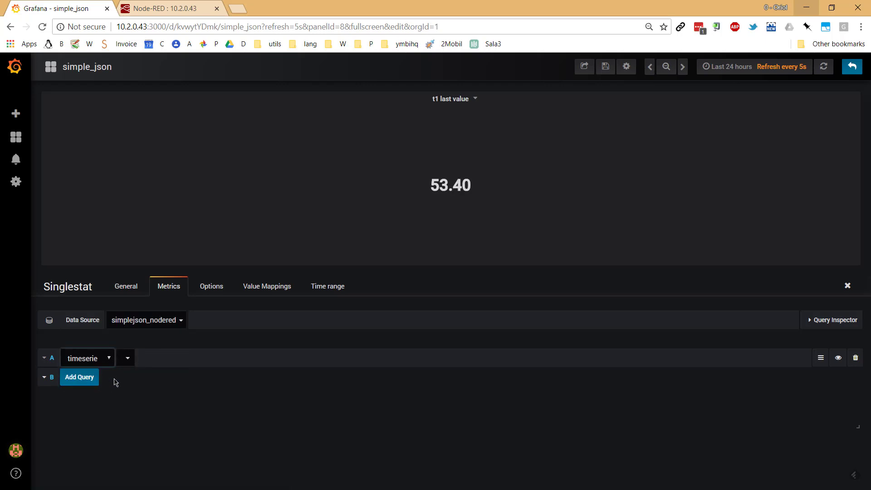
pyautogui.click(134, 365)
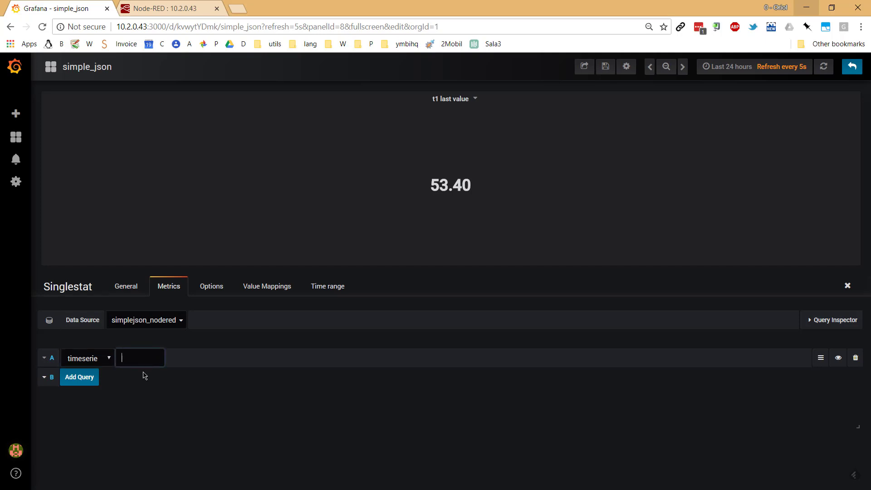
pyautogui.write('modt')
pyautogui.press('Escape')
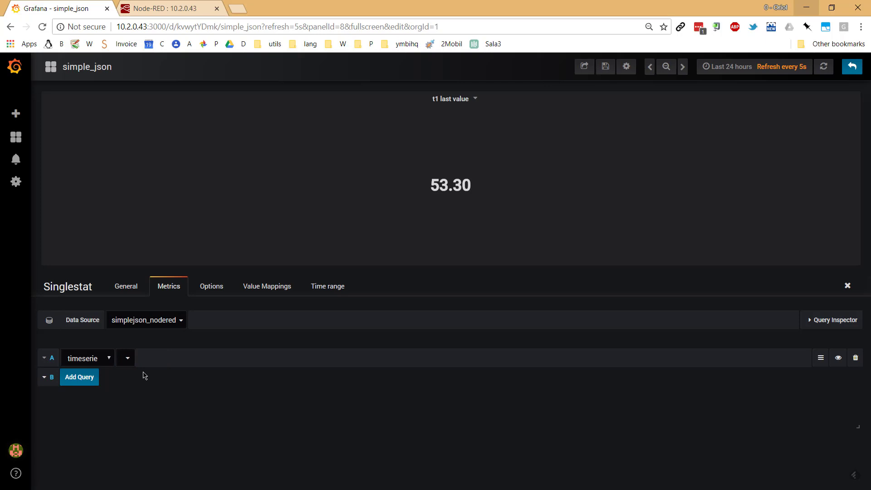
# Step: Check the t1 response datapoints in Query Inspector, then close the panel editor
pyautogui.click(838, 324)
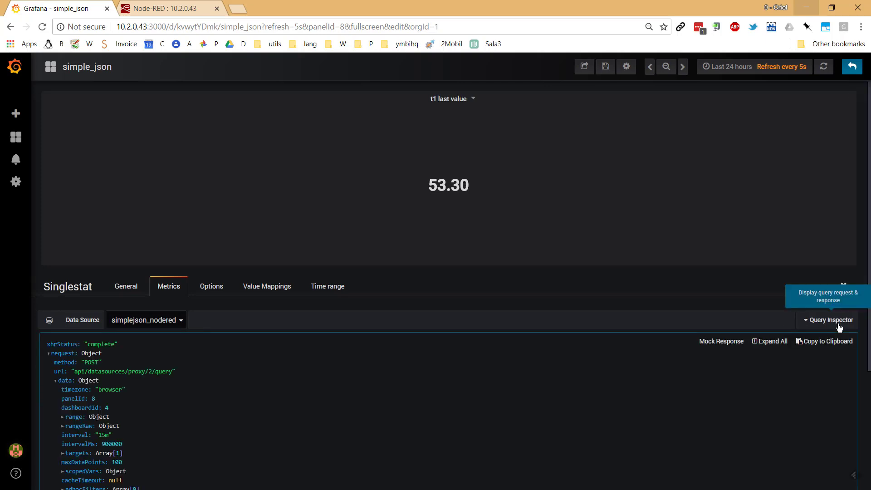
pyautogui.scroll(-4, 363, 402)
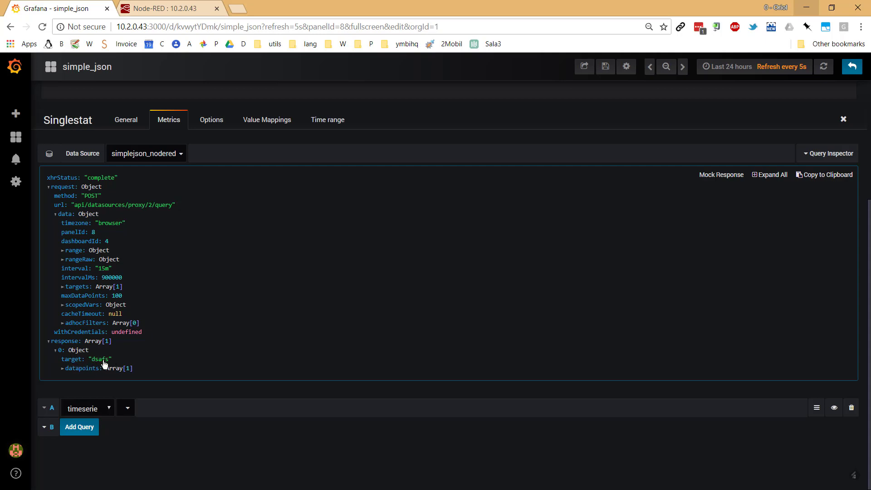
pyautogui.click(64, 369)
pyautogui.click(75, 370)
pyautogui.click(69, 369)
pyautogui.click(844, 119)
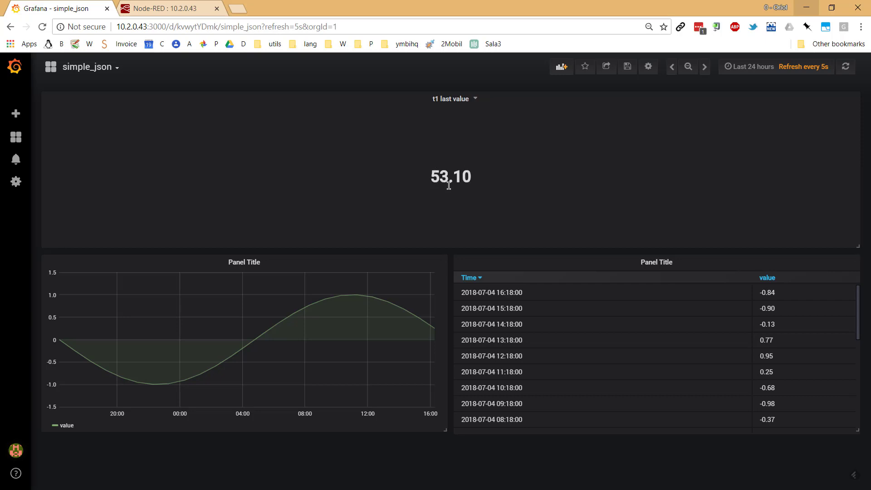
# Step: Review t1 last value's Options, General and Metrics tabs, then select Node-RED's GET /simplejson flow
pyautogui.click(456, 103)
pyautogui.click(447, 125)
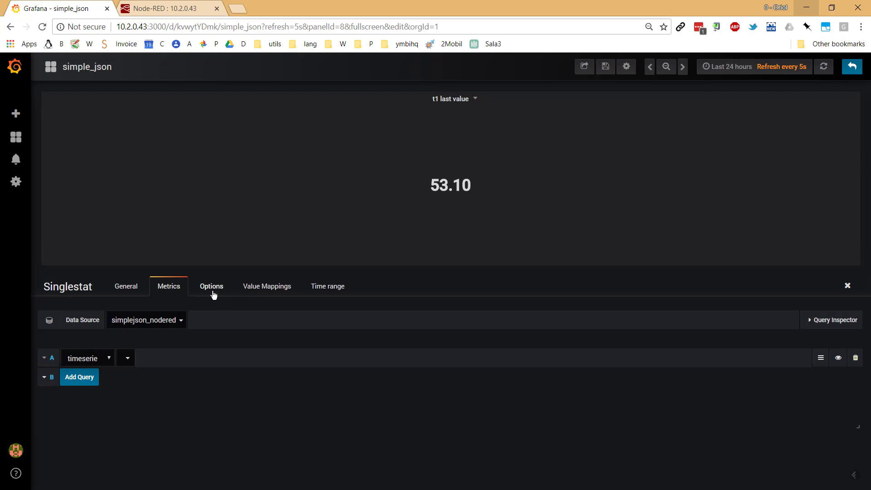
pyautogui.click(213, 295)
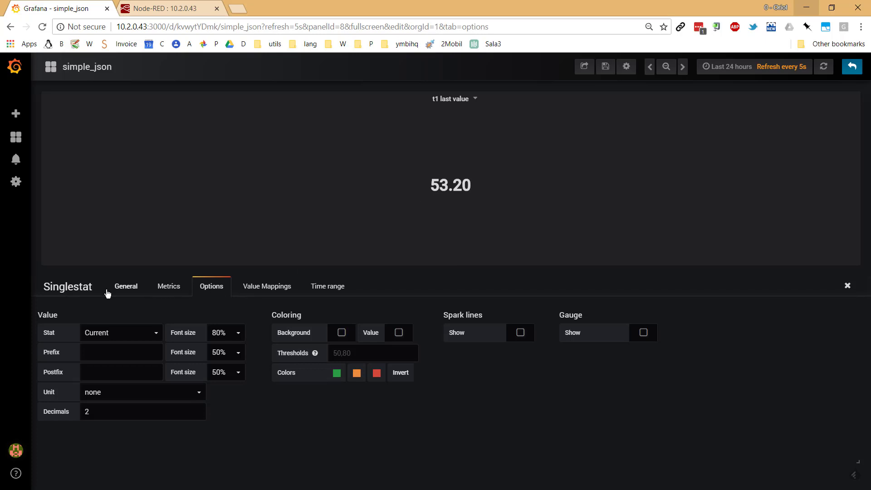
pyautogui.click(125, 288)
pyautogui.click(164, 289)
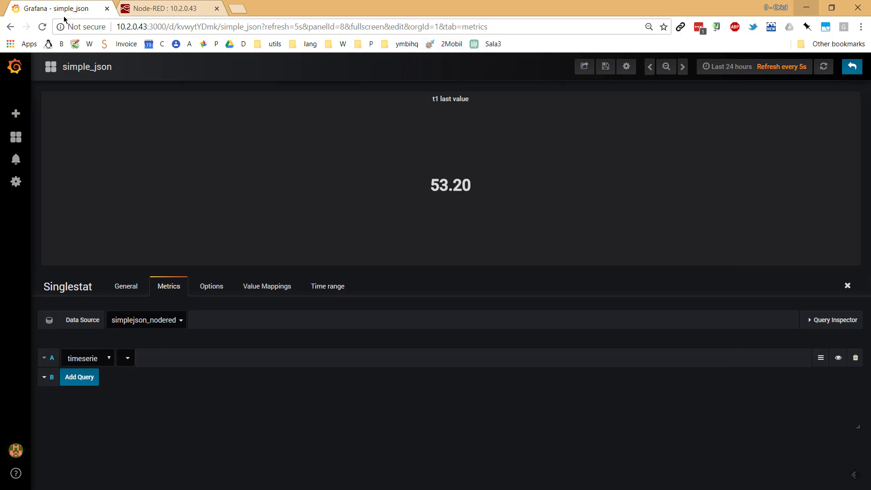
pyautogui.click(144, 15)
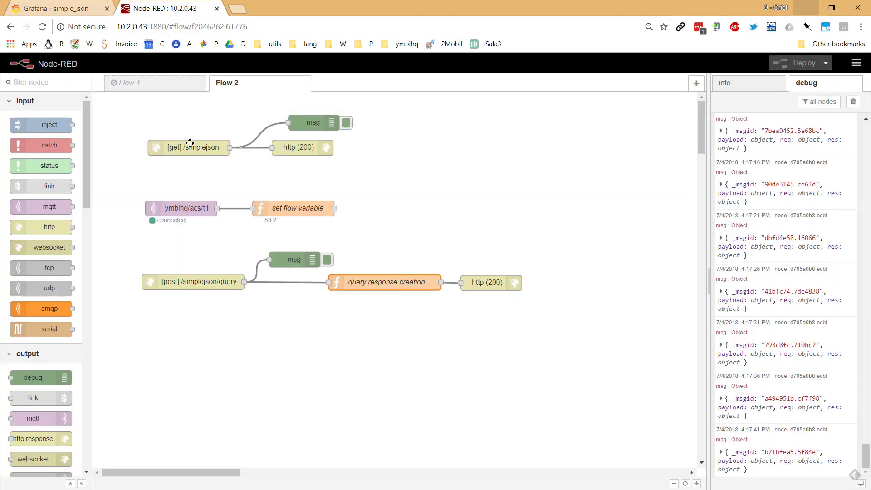
pyautogui.moveTo(136, 178)
pyautogui.mouseDown()
pyautogui.moveTo(473, 149)
pyautogui.moveTo(453, 97)
pyautogui.mouseUp()
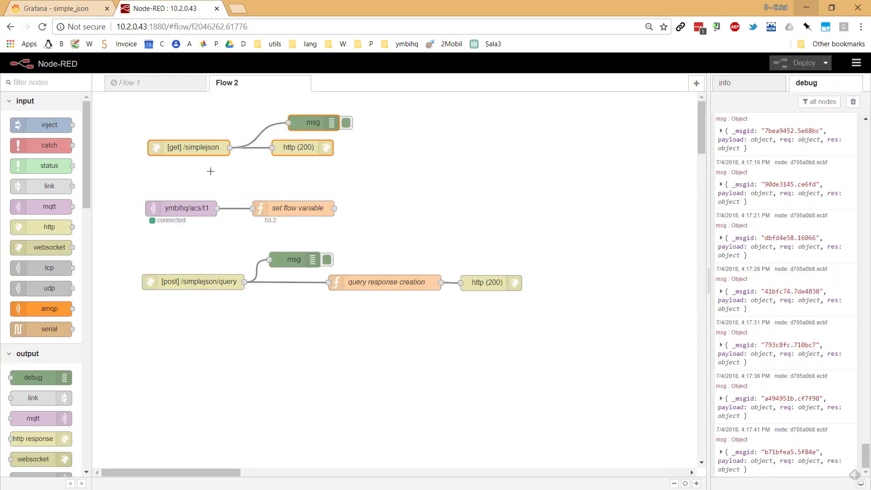
pyautogui.doubleClick(194, 149)
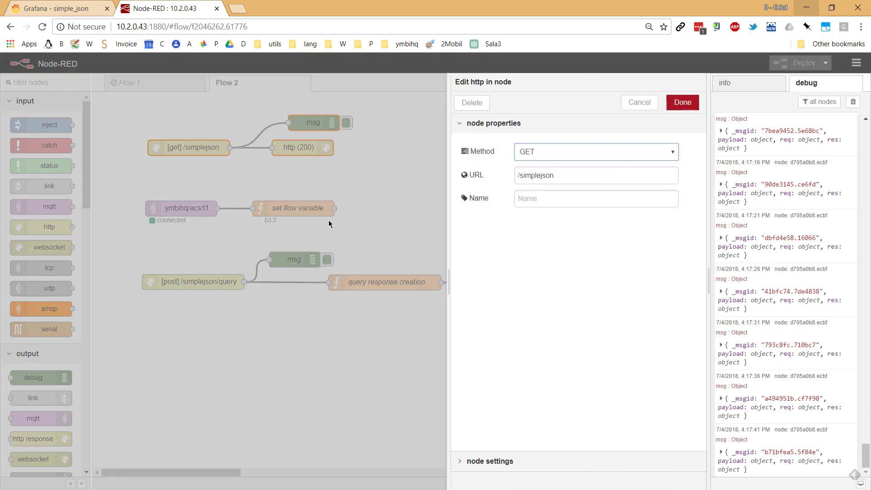
pyautogui.moveTo(573, 178); pyautogui.dragTo(506, 187)
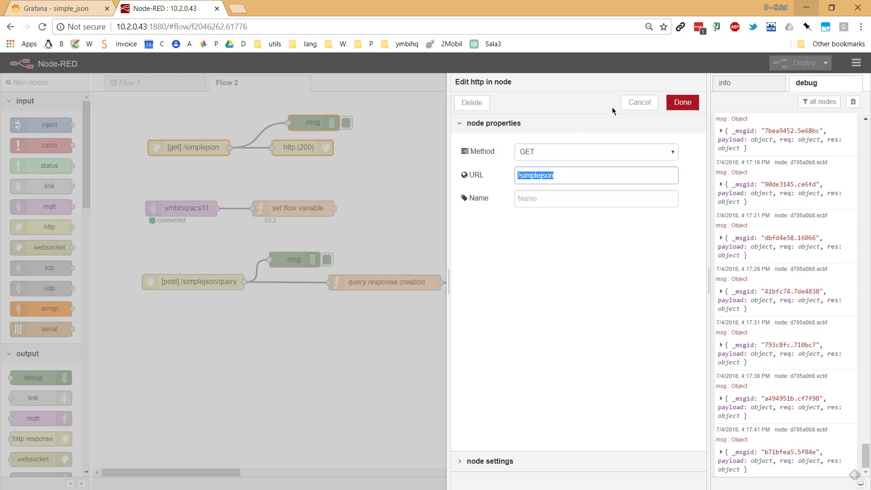
pyautogui.click(639, 103)
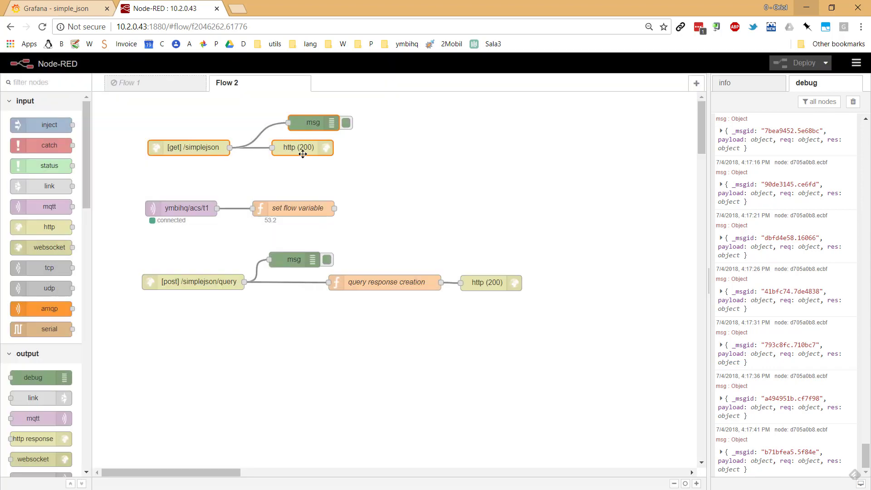
pyautogui.doubleClick(301, 149)
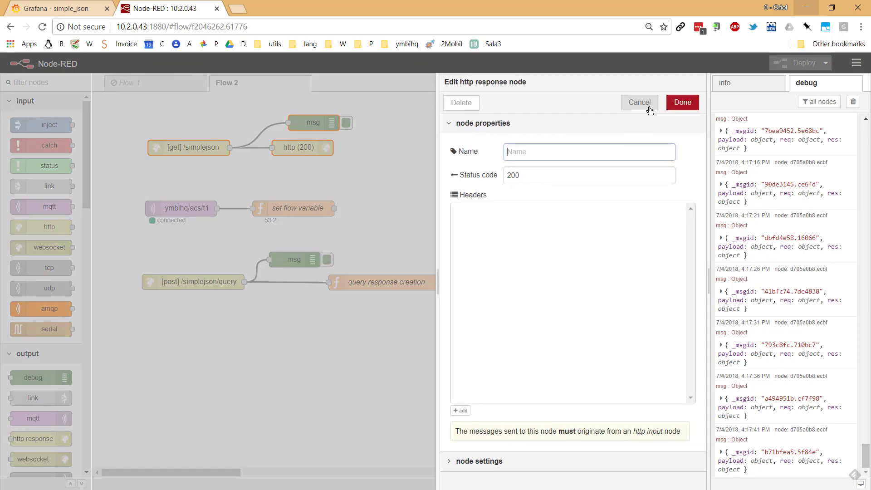
pyautogui.click(648, 105)
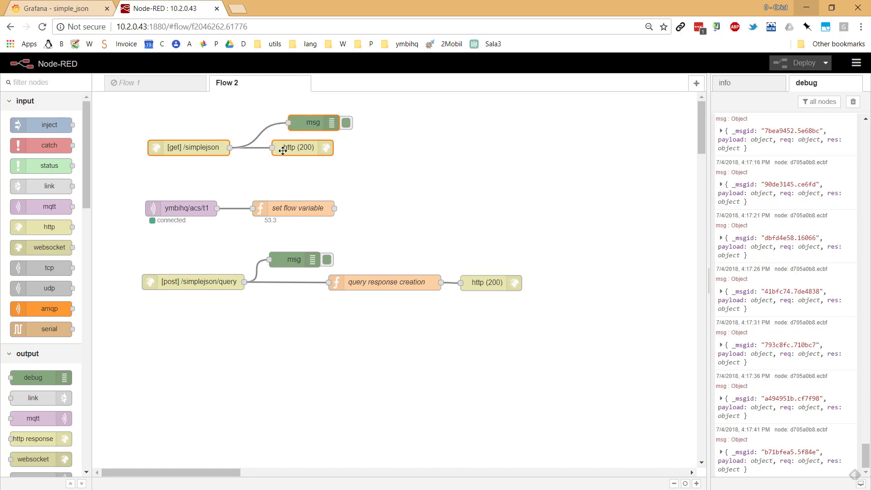
pyautogui.doubleClick(162, 210)
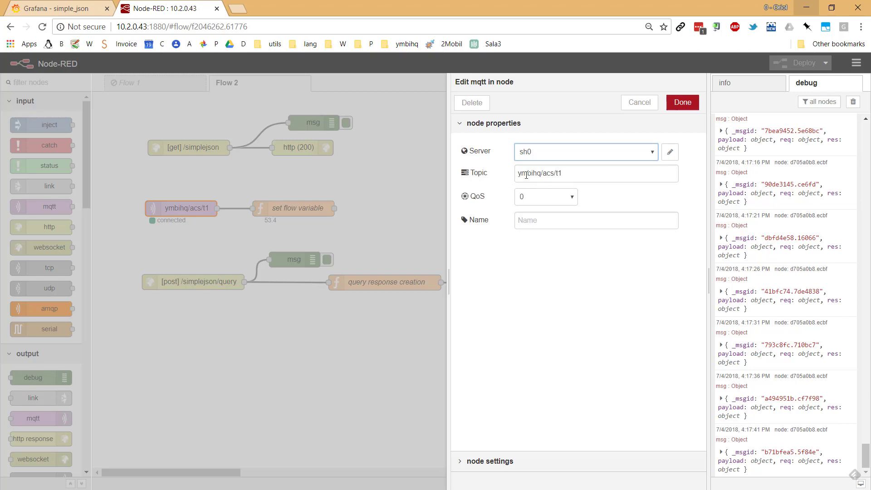
pyautogui.click(644, 104)
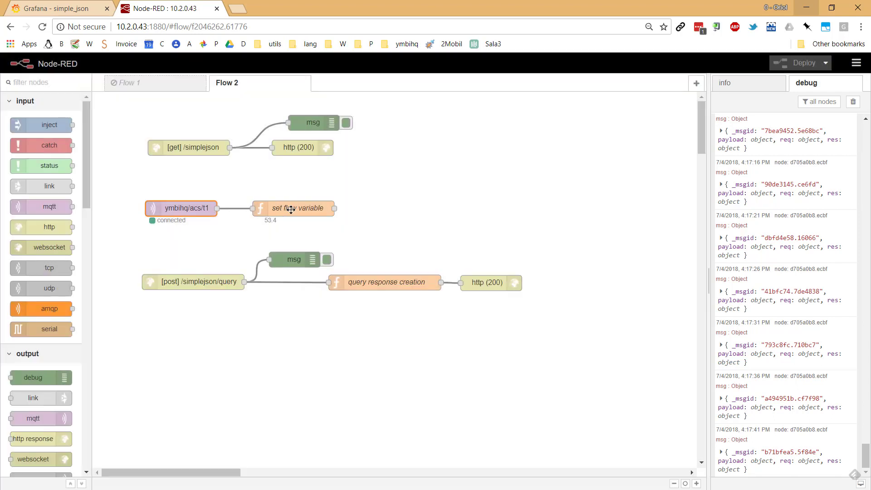
pyautogui.doubleClick(291, 209)
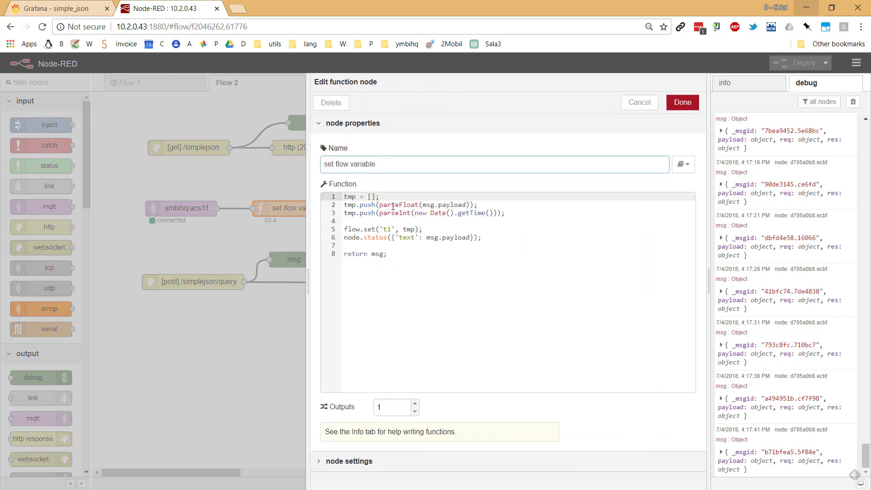
pyautogui.moveTo(381, 205); pyautogui.dragTo(466, 206)
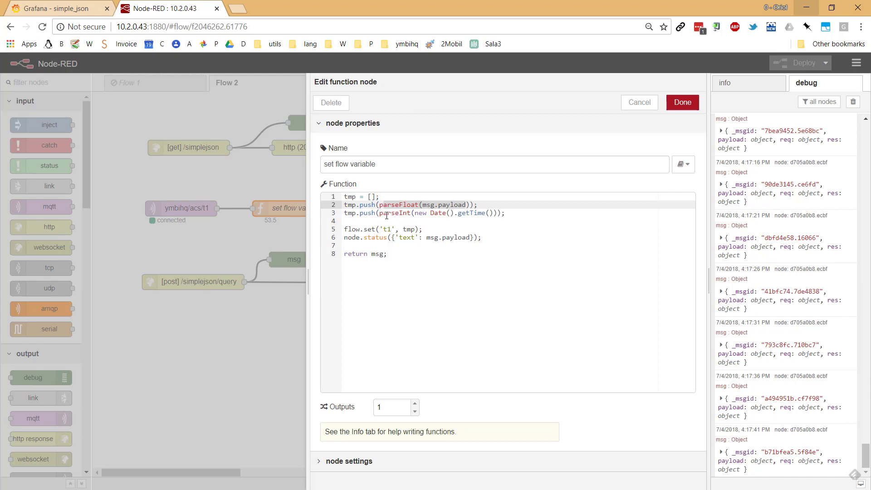
pyautogui.moveTo(380, 213); pyautogui.dragTo(479, 216)
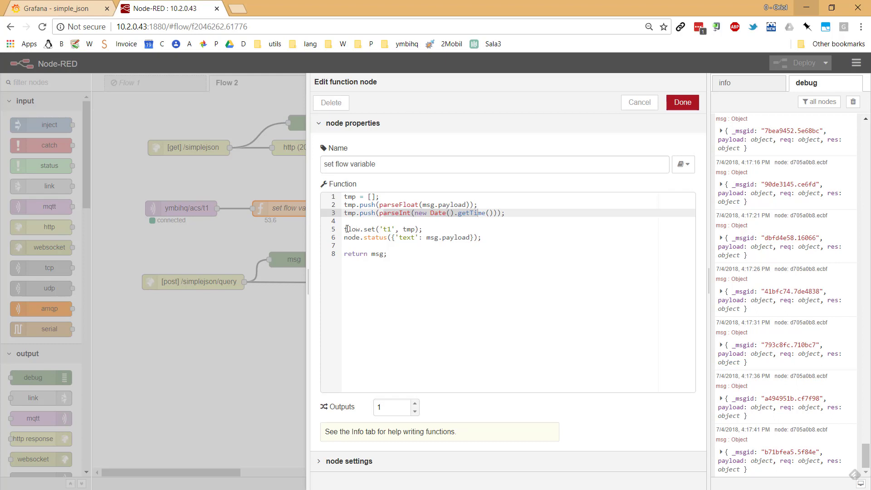
pyautogui.moveTo(344, 229); pyautogui.dragTo(422, 229)
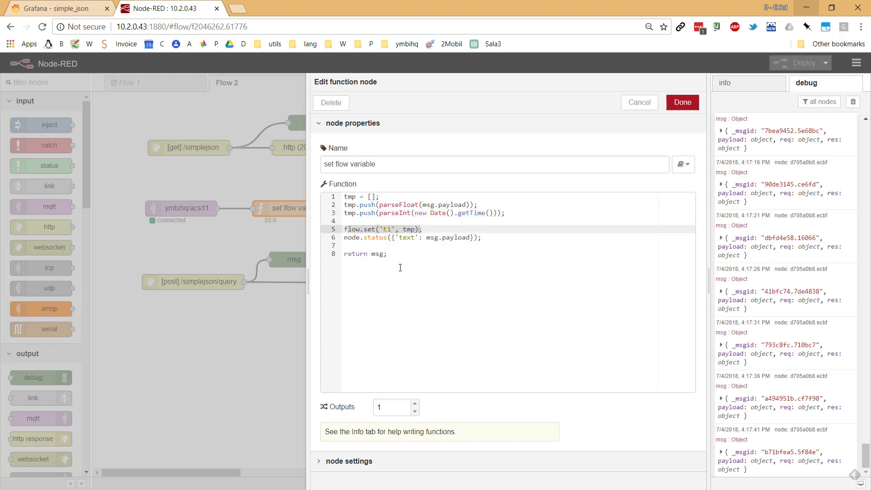
pyautogui.moveTo(345, 237); pyautogui.dragTo(475, 238)
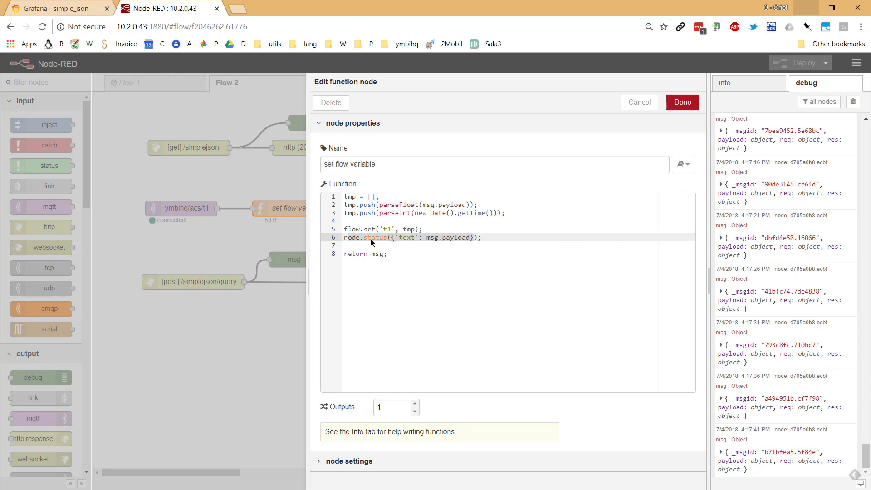
pyautogui.click(630, 104)
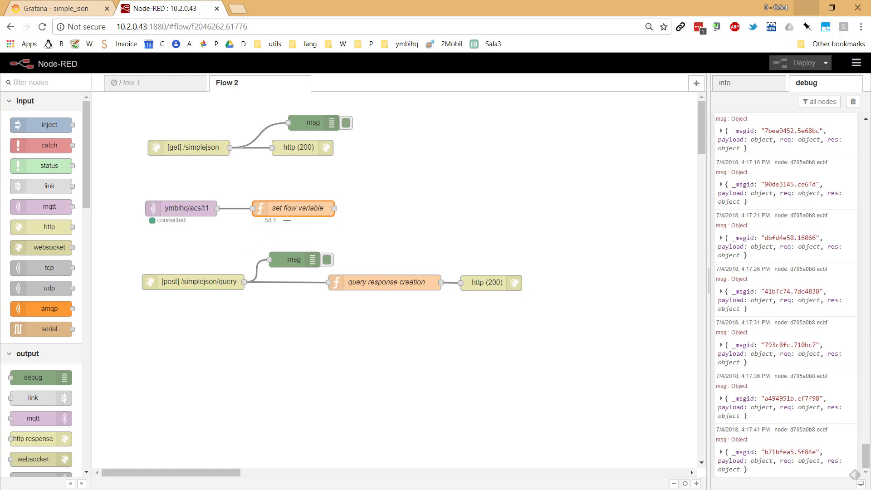
# Step: View the POST /simplejson/query node's settings in a widened tray, then return to Grafana
pyautogui.doubleClick(218, 282)
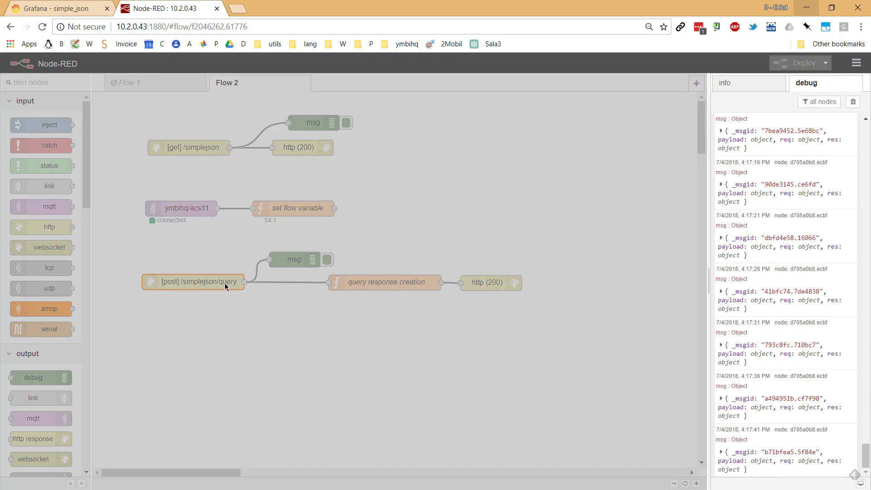
pyautogui.moveTo(447, 232); pyautogui.dragTo(372, 233)
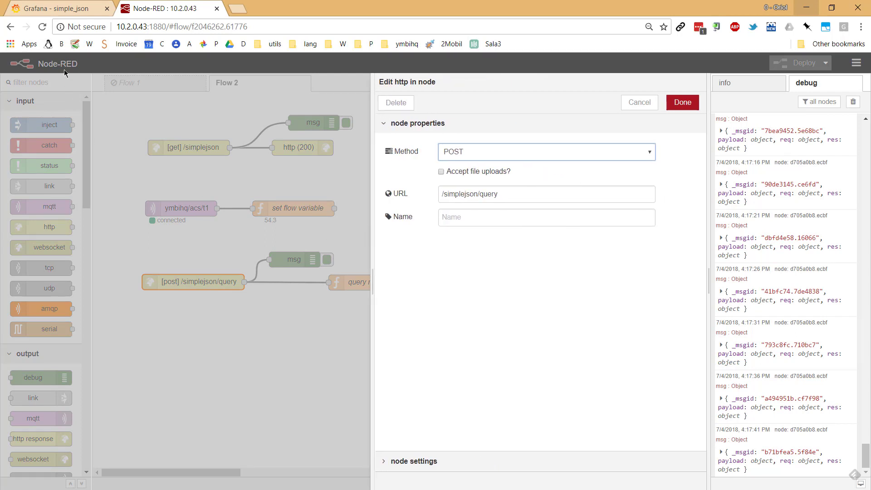
pyautogui.click(90, 12)
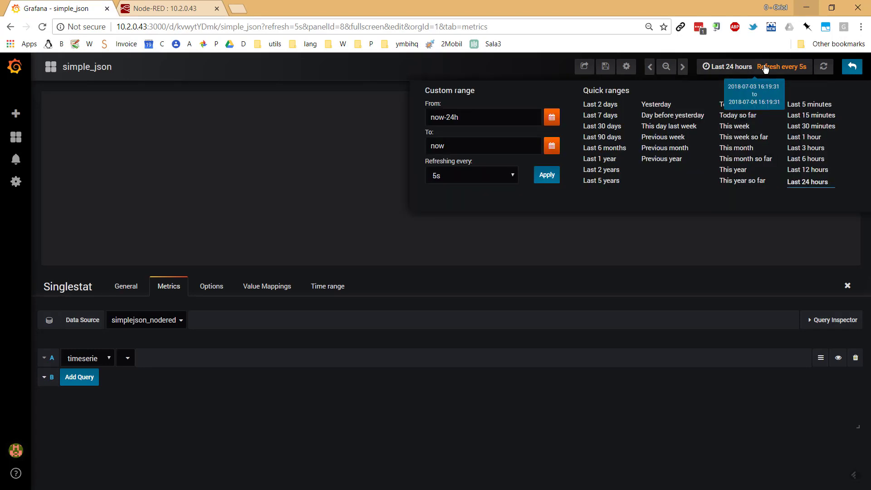
# Step: Confirm Grafana's auto-refresh interval stays at 5s, then go back to Node-RED
pyautogui.click(806, 68)
pyautogui.click(461, 184)
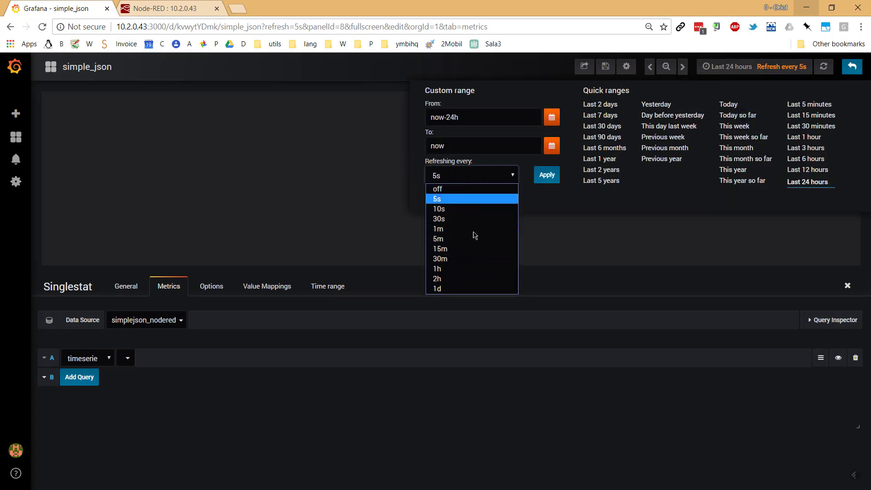
pyautogui.click(575, 208)
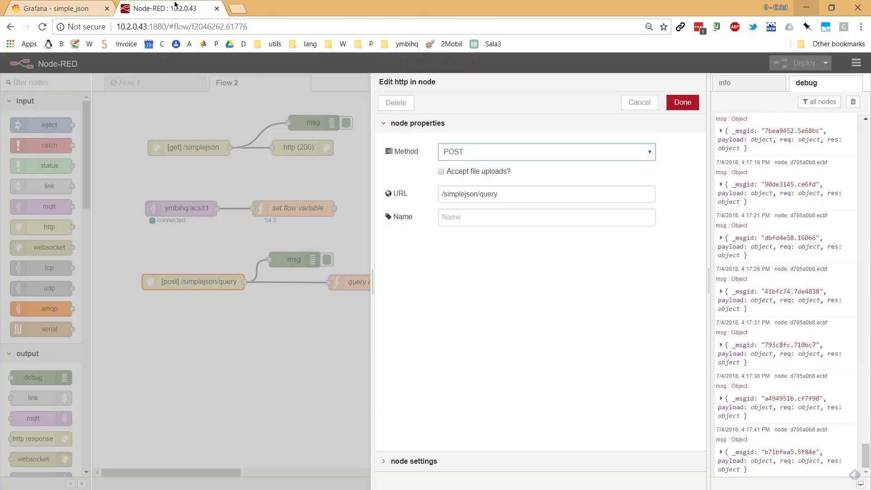
pyautogui.click(174, 6)
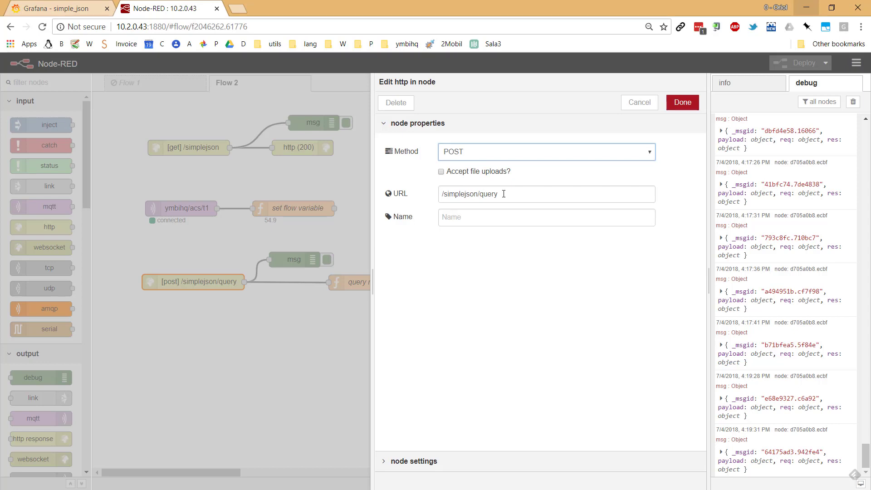
# Step: Cancel the /simplejson/query endpoint settings and open the query response creation function code
pyautogui.moveTo(505, 194); pyautogui.dragTo(426, 194)
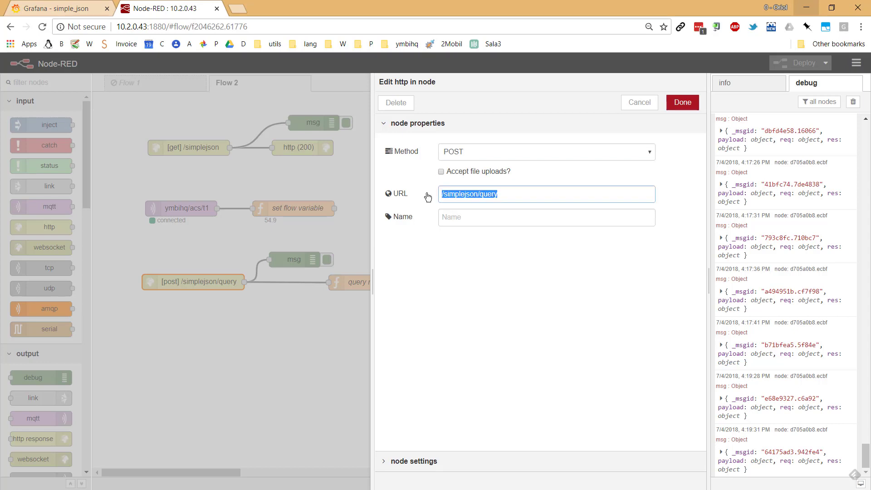
pyautogui.click(636, 102)
pyautogui.click(353, 283)
pyautogui.press('Return')
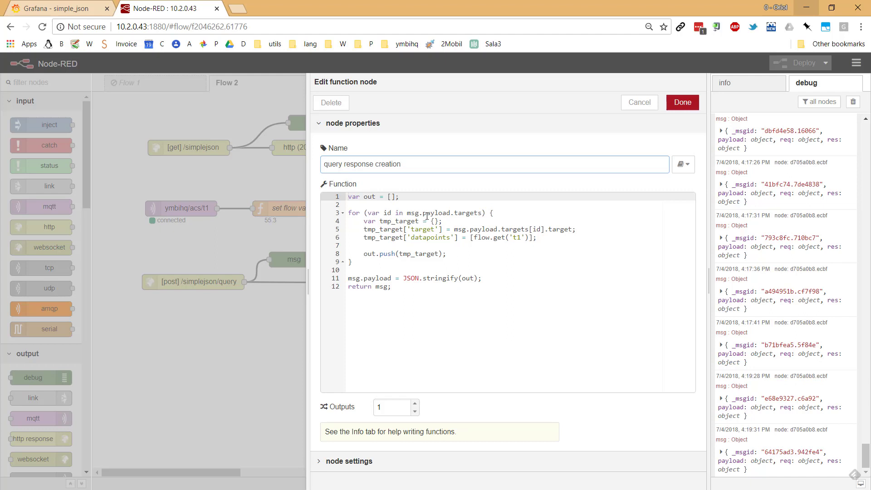
# Step: Look at query A's timeserie target entry in Grafana, then return to the Node-RED code
pyautogui.click(77, 7)
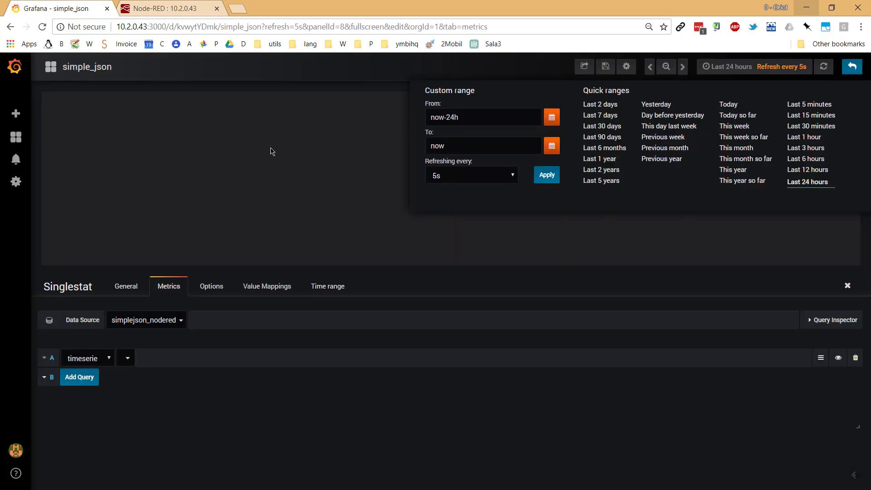
pyautogui.click(128, 358)
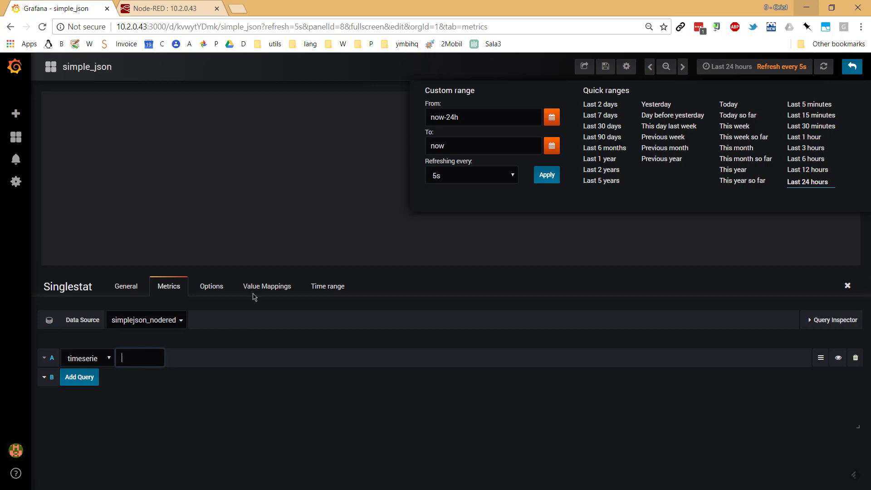
pyautogui.click(183, 7)
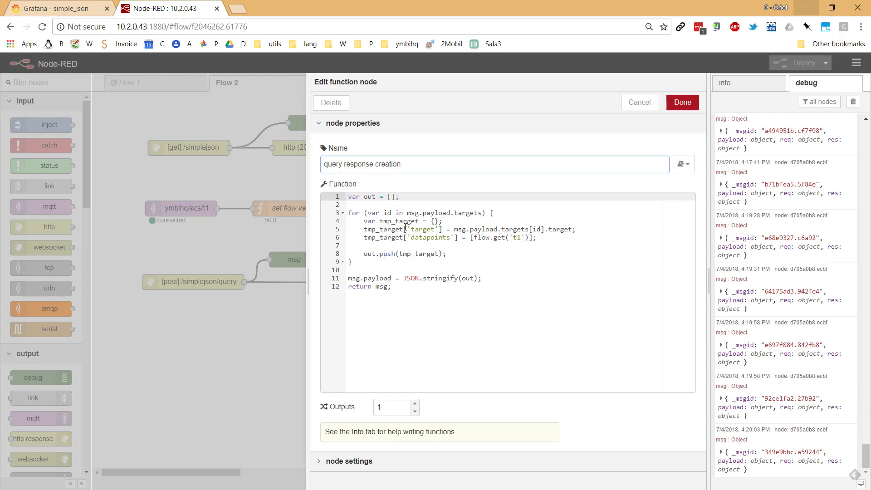
# Step: Walk through code lines 5–11 (datapoints, out.push, JSON.stringify payload), then cancel unchanged
pyautogui.click(405, 228)
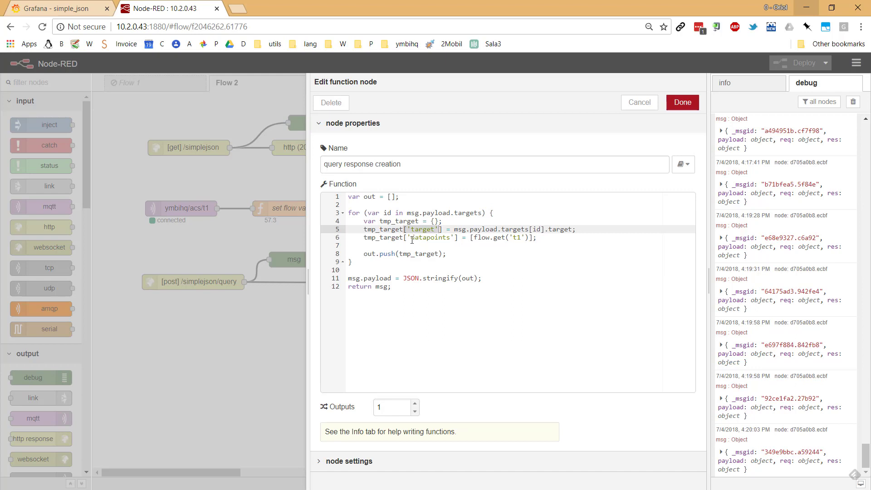
pyautogui.moveTo(408, 237); pyautogui.dragTo(534, 238)
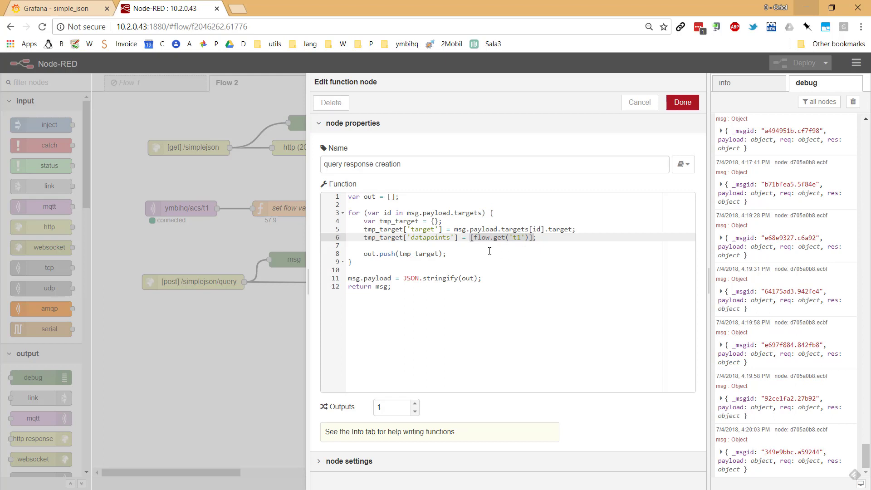
pyautogui.click(386, 246)
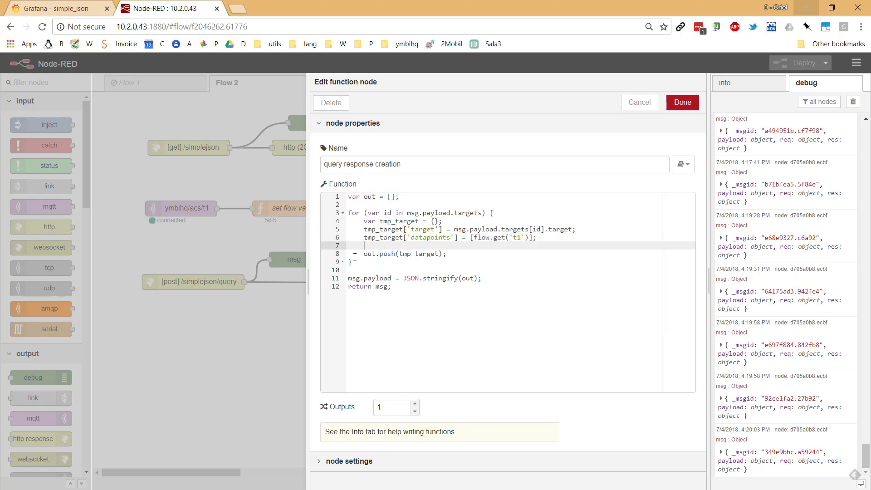
pyautogui.moveTo(364, 254); pyautogui.dragTo(455, 255)
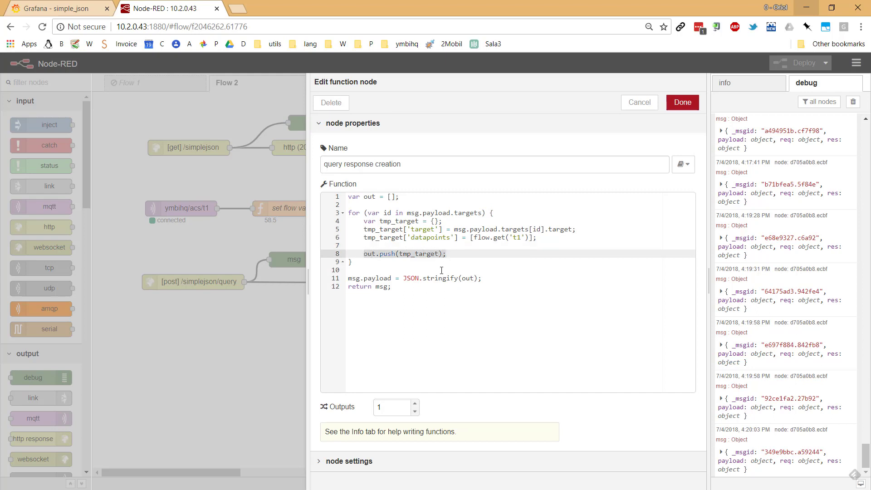
pyautogui.moveTo(391, 278); pyautogui.dragTo(477, 278)
pyautogui.click(370, 278)
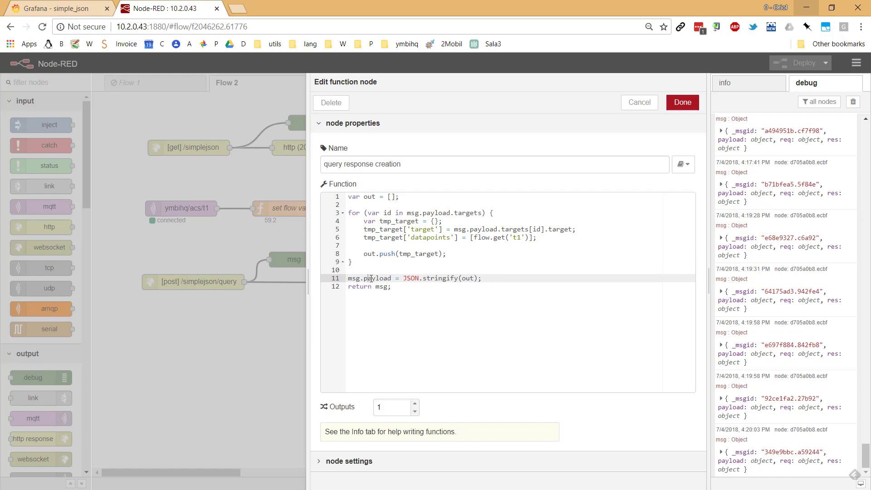
pyautogui.doubleClick(377, 279)
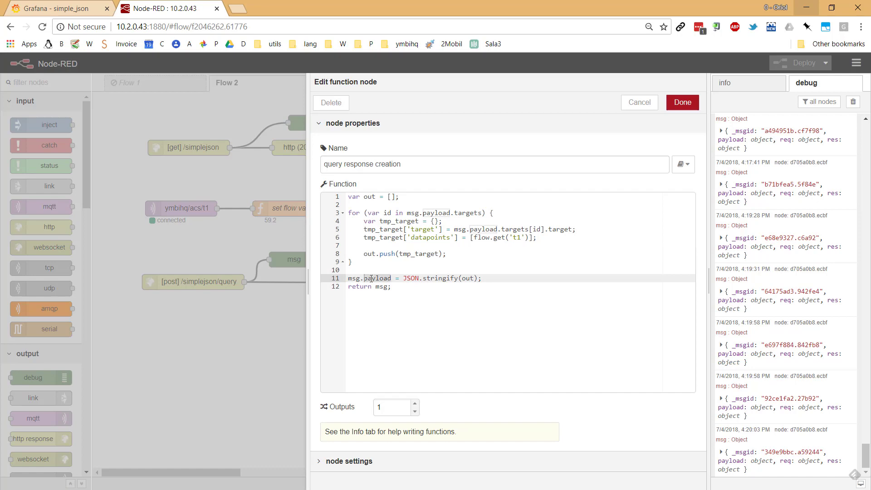
pyautogui.click(634, 105)
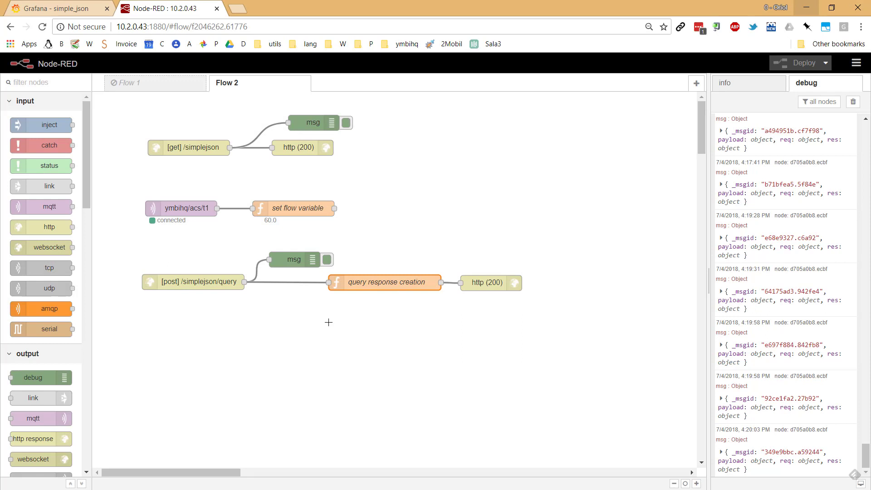
# Step: Close Grafana's panel editor and time picker so the dashboard shows t1 at 62.70
pyautogui.click(52, 10)
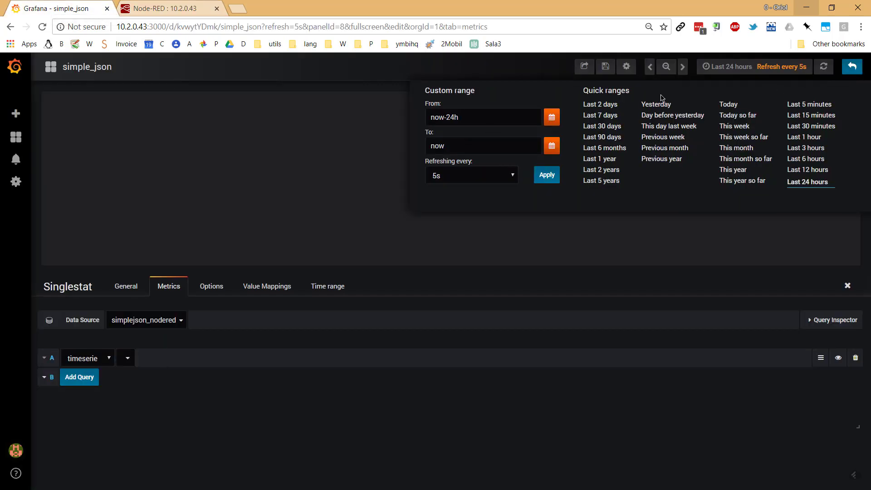
pyautogui.click(847, 286)
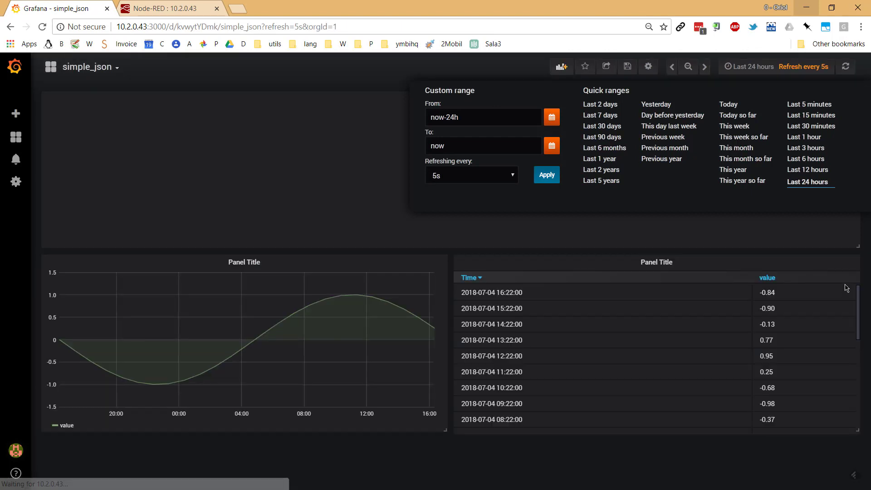
pyautogui.click(807, 75)
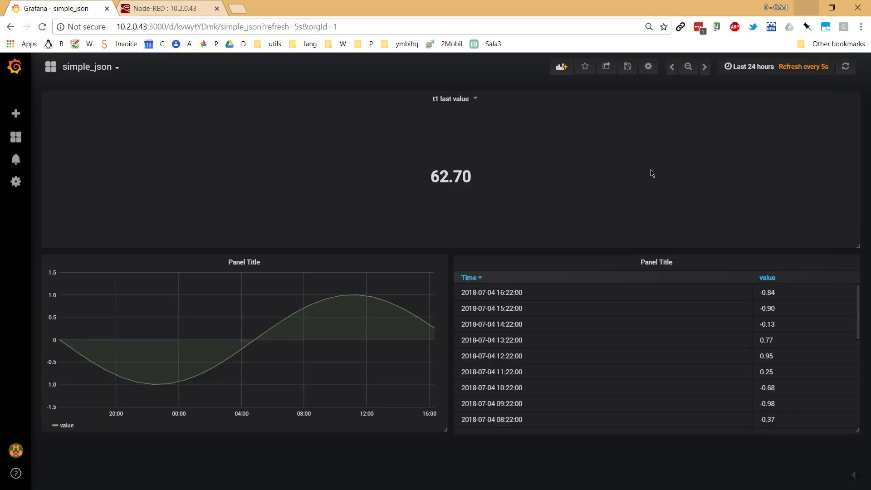